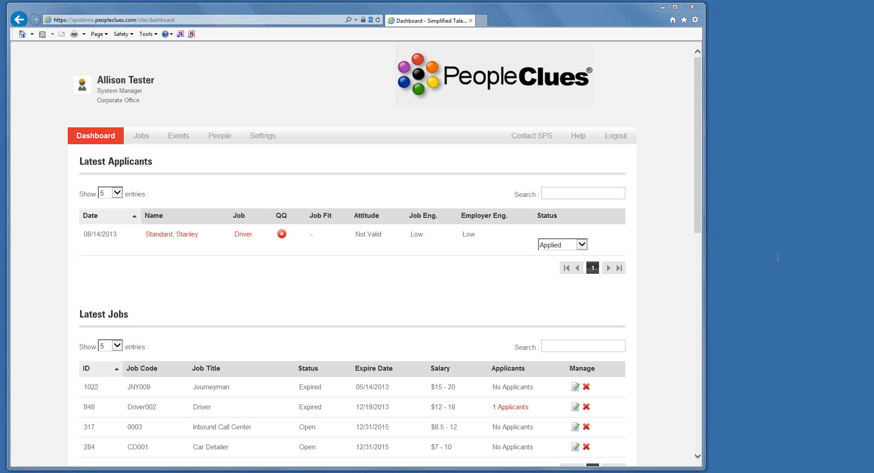
- Start a new event and title it "Administrative Position"
mouse_move(184, 139)
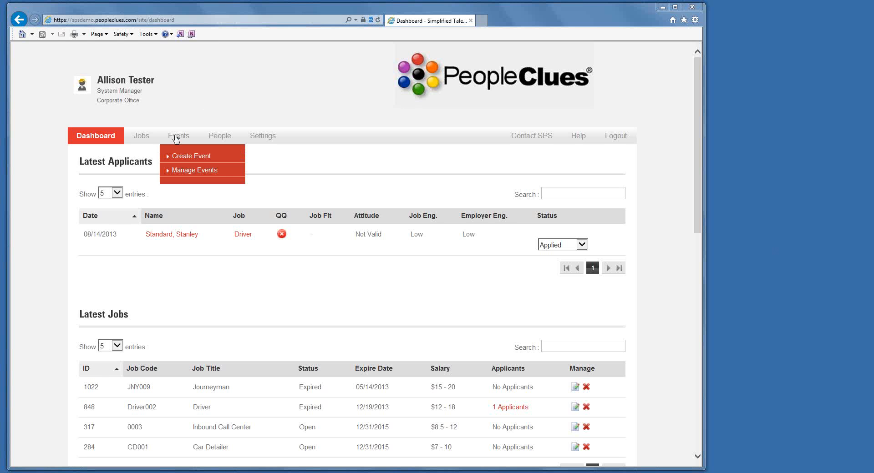
click(197, 157)
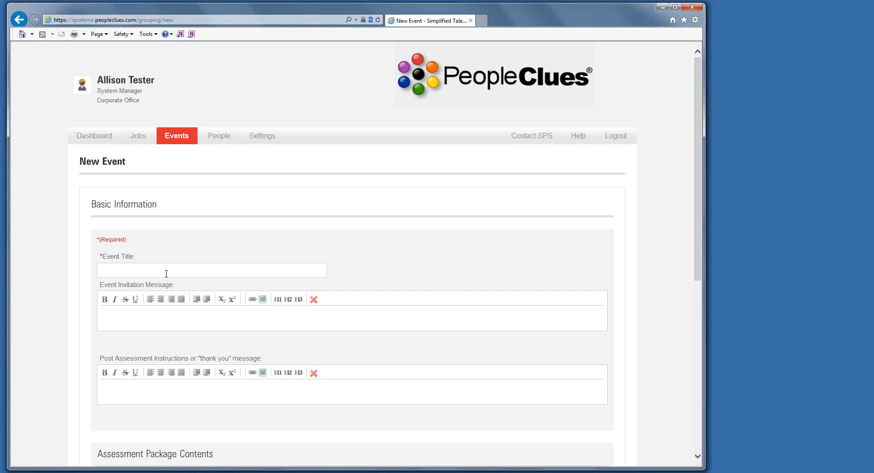
text(Administrative Poin)
key(BackSpace)
key(BackSpace)
key(BackSpace)
text(osition)
- Enter the invitation message "You have been invited by ABC Company to complete the following assessment." and the thank-you message "Thank you for completing the assessment."
click(171, 316)
text(You have)
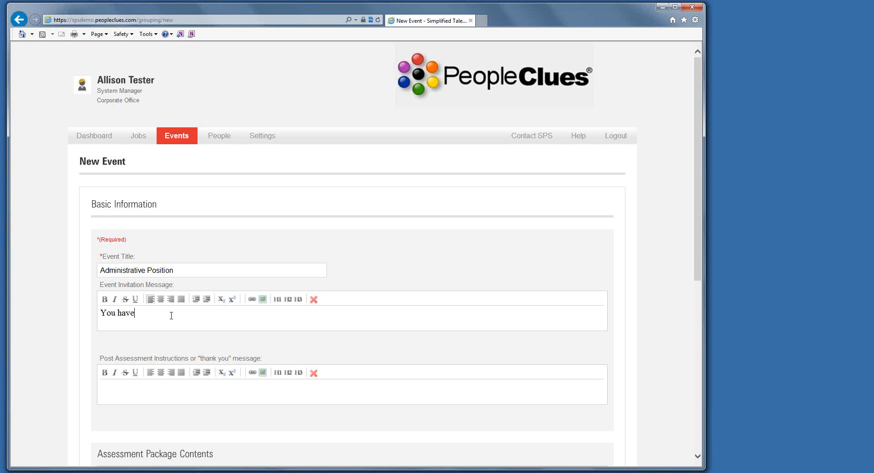
text( been invited by ABC Company to complete t)
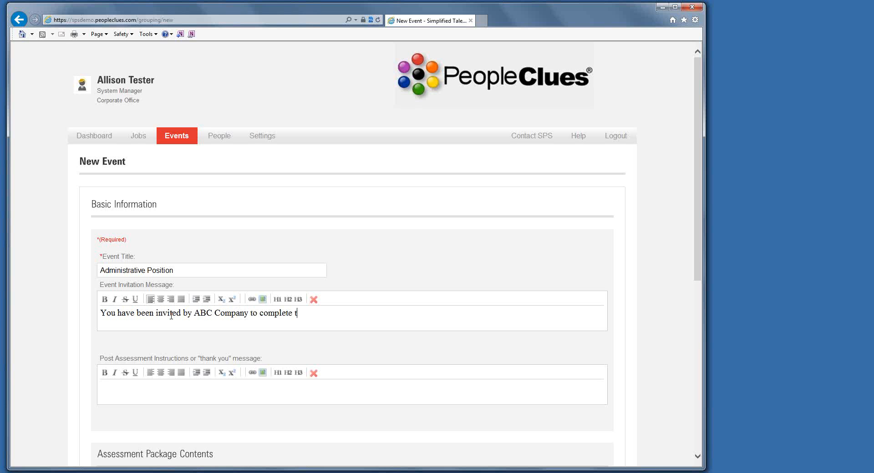
text(he following assessment.)
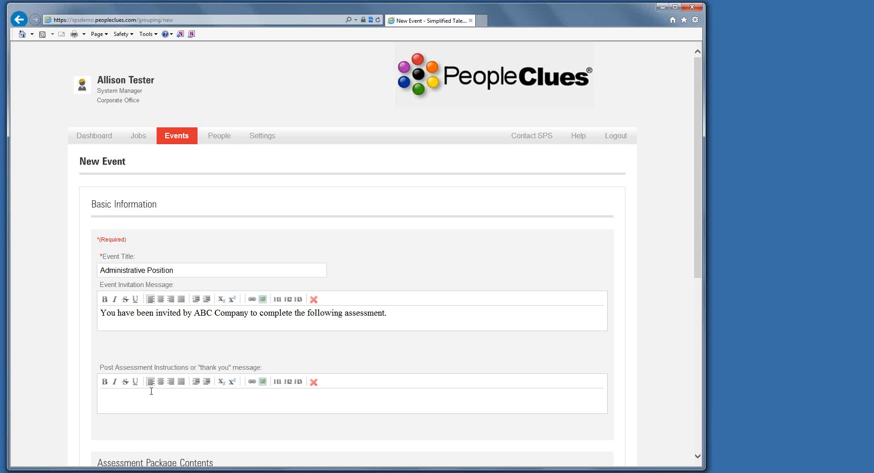
text(Thank you for completing the as)
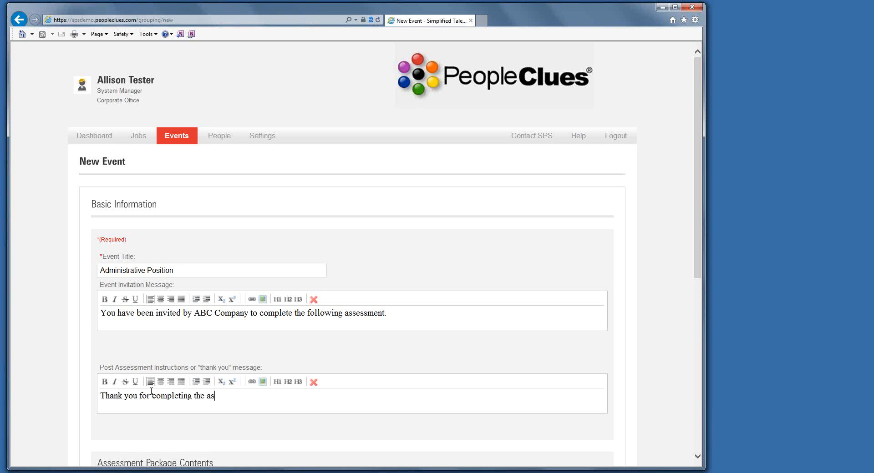
text(sessment.)
- Include Attitude with Sexual Harassment and Computer Misuse, Engagement, Personality and Cognitive in the assessment package
scroll(141, 378, down, 5)
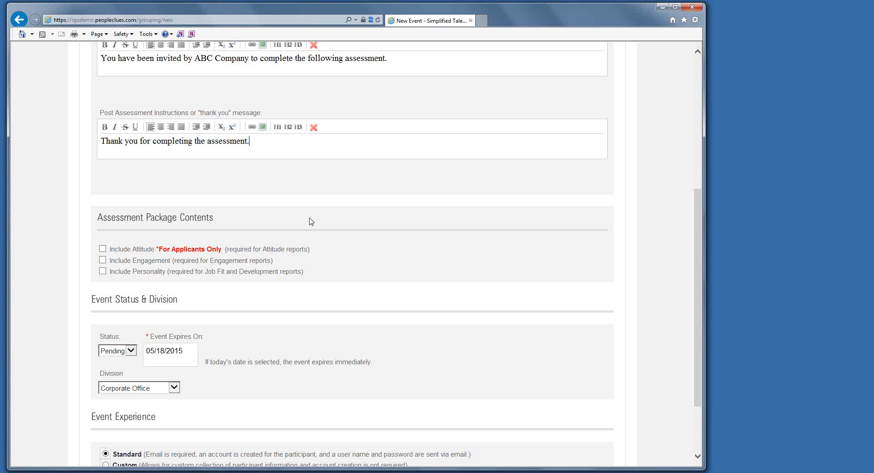
click(103, 250)
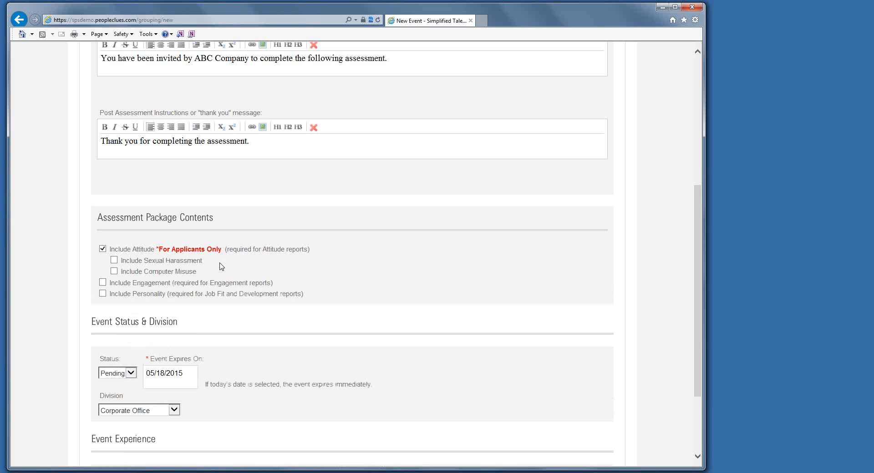
click(114, 272)
click(114, 261)
click(103, 283)
click(103, 294)
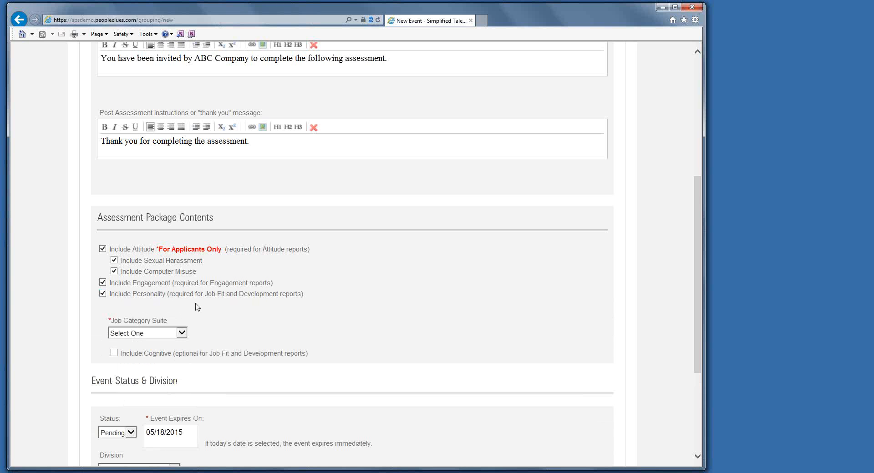
click(114, 354)
- Set the job category suite to General Business and the job category to Administrative
click(181, 333)
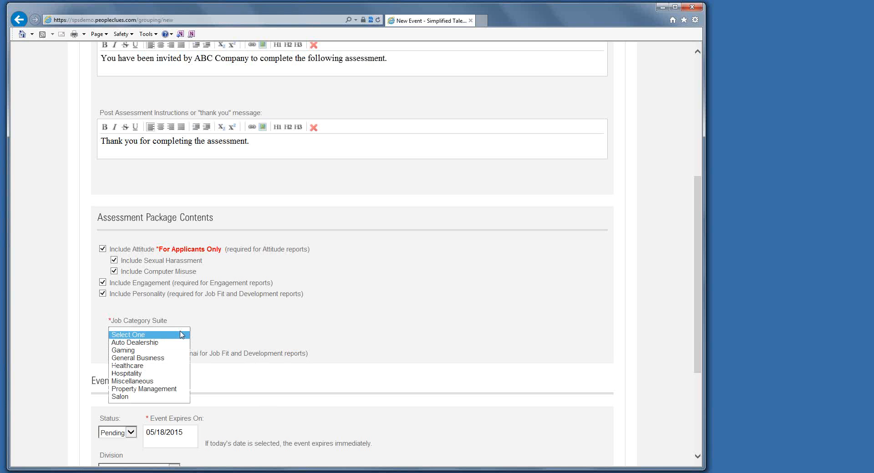
click(156, 359)
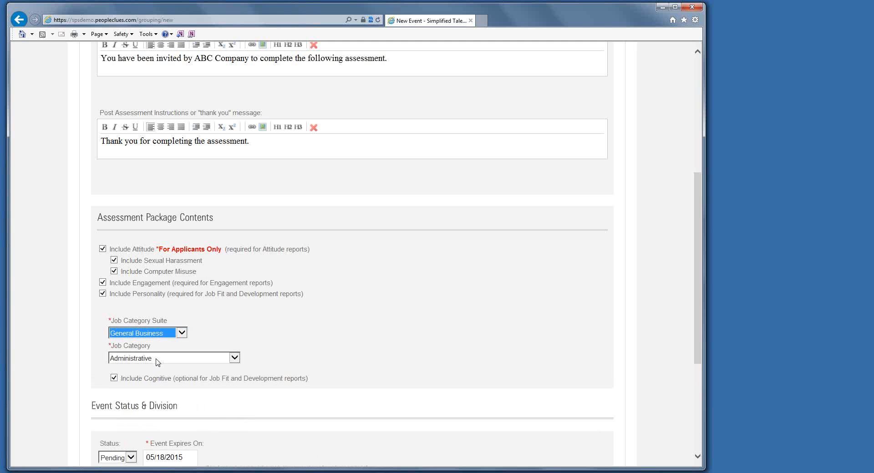
click(189, 359)
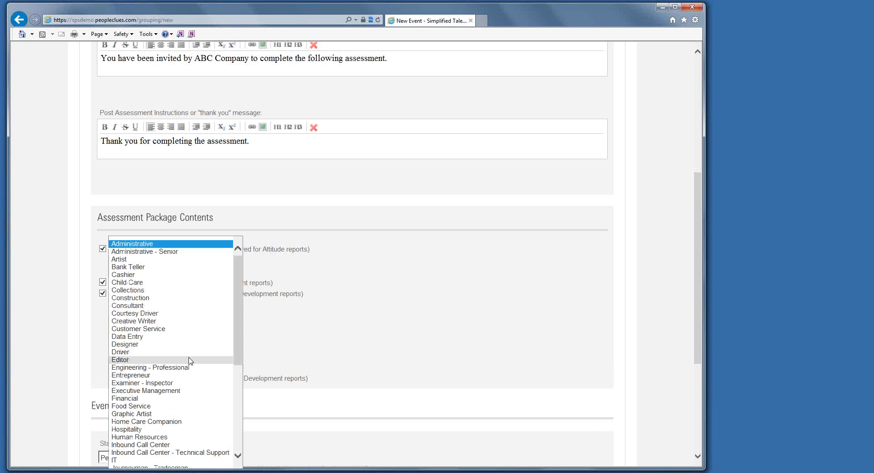
click(197, 244)
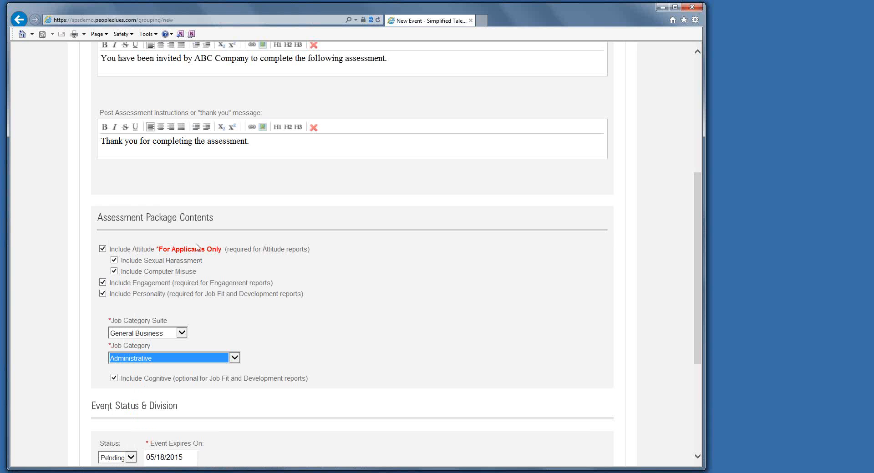
- Set the event's status to Open and its expiry date to 05/18/2025, and create the event
scroll(351, 335, down, 2)
scroll(351, 335, down, 1)
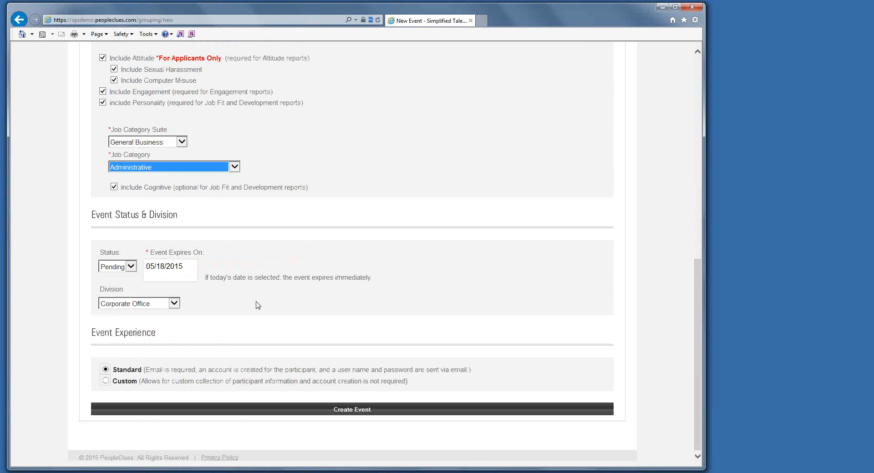
click(131, 267)
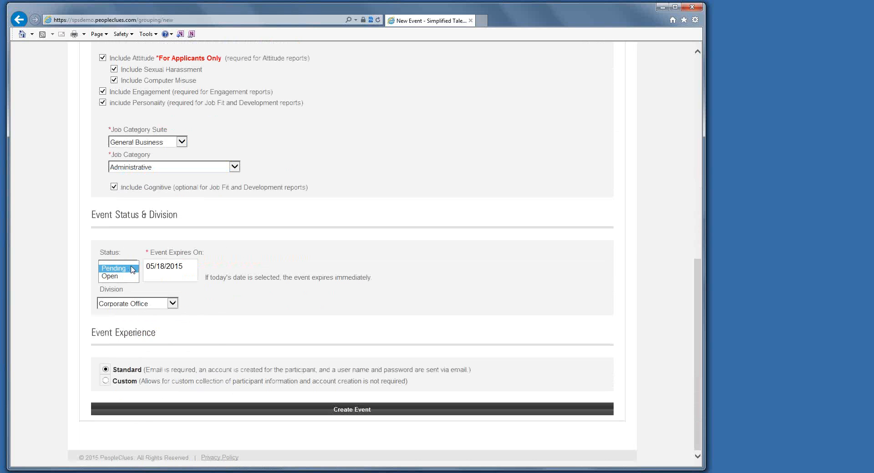
click(111, 277)
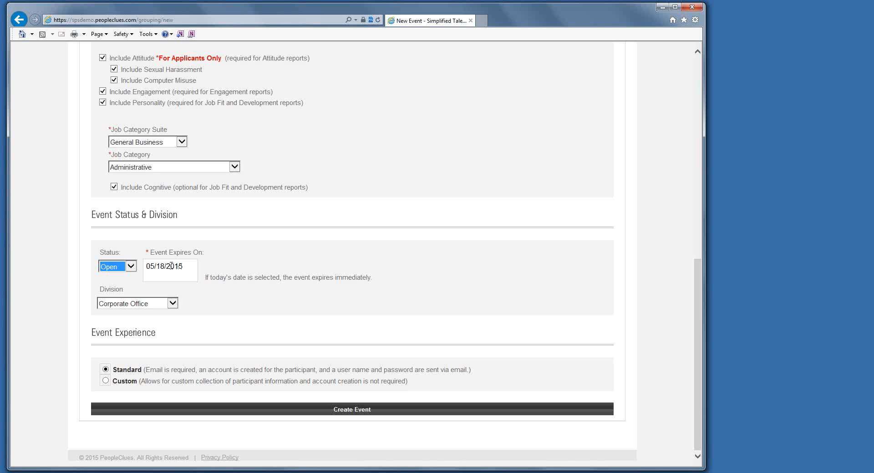
drag(165, 267, 184, 267)
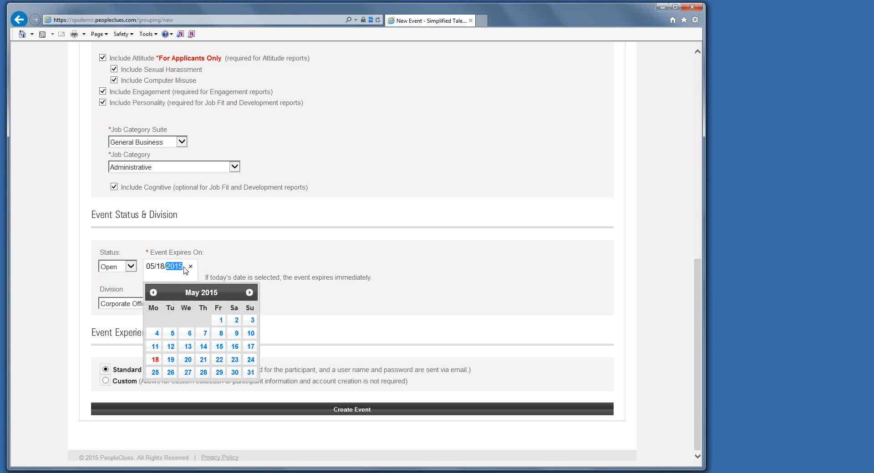
text(2025)
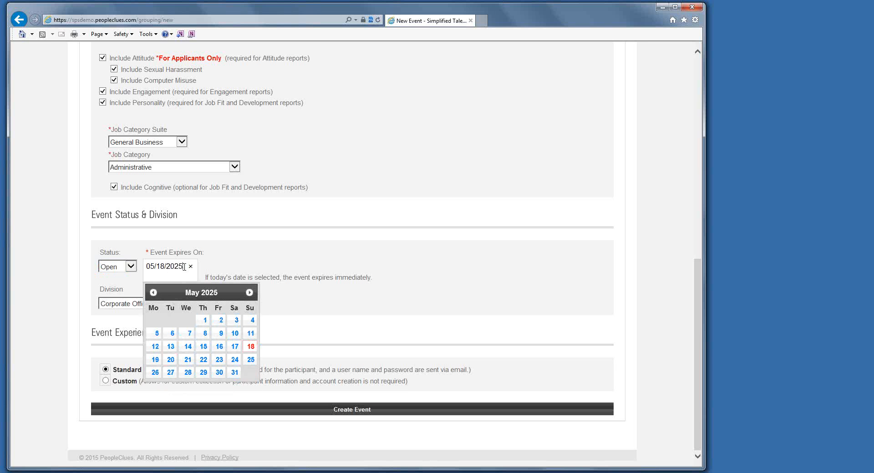
click(296, 301)
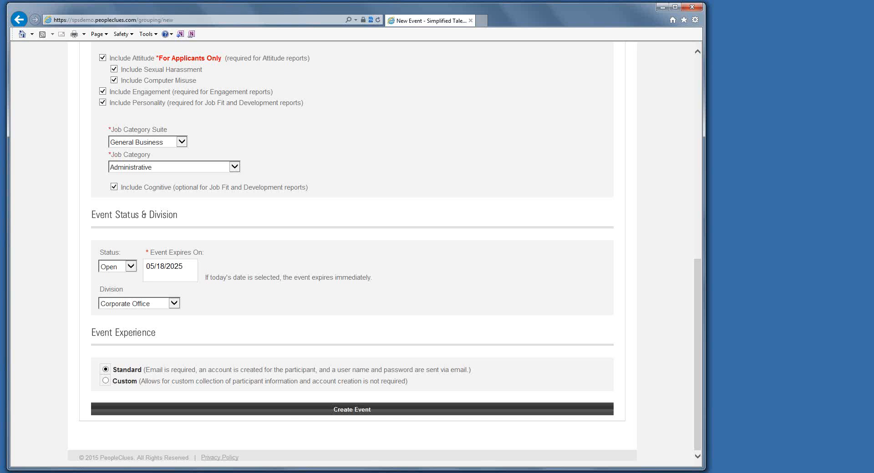
click(295, 412)
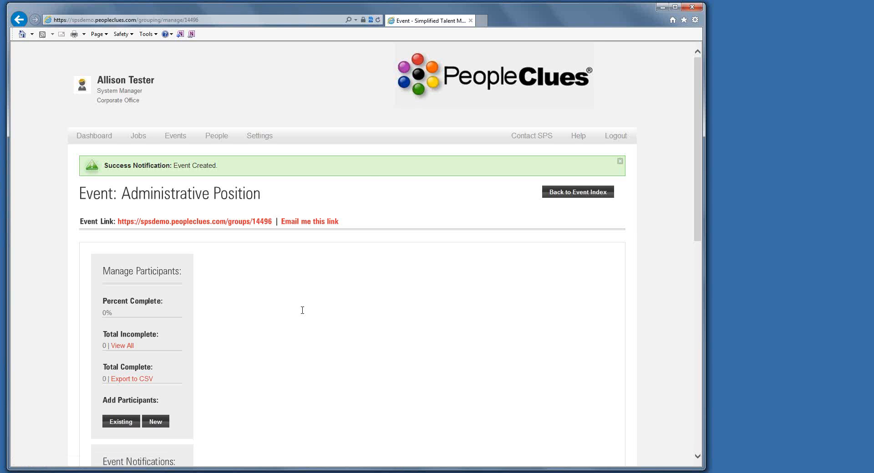
- Set the event's completion notifications for the logged-in system manager and the second manager listed in the first row
scroll(302, 310, down, 1)
scroll(302, 310, down, 3)
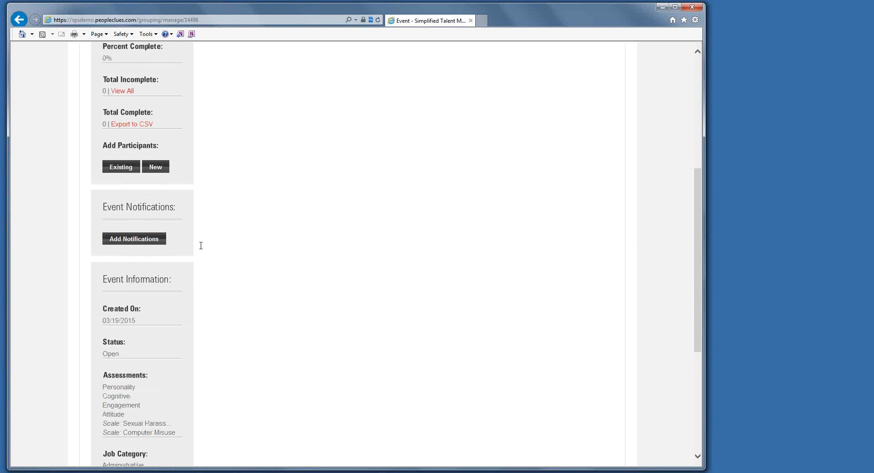
click(131, 240)
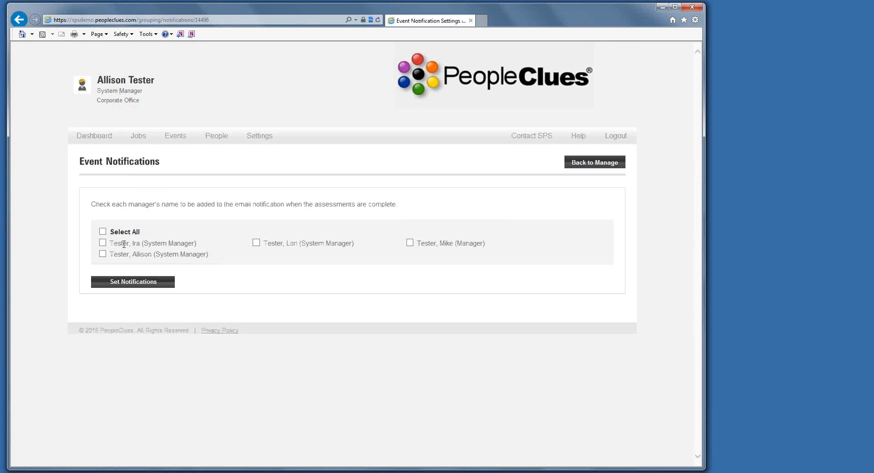
click(103, 254)
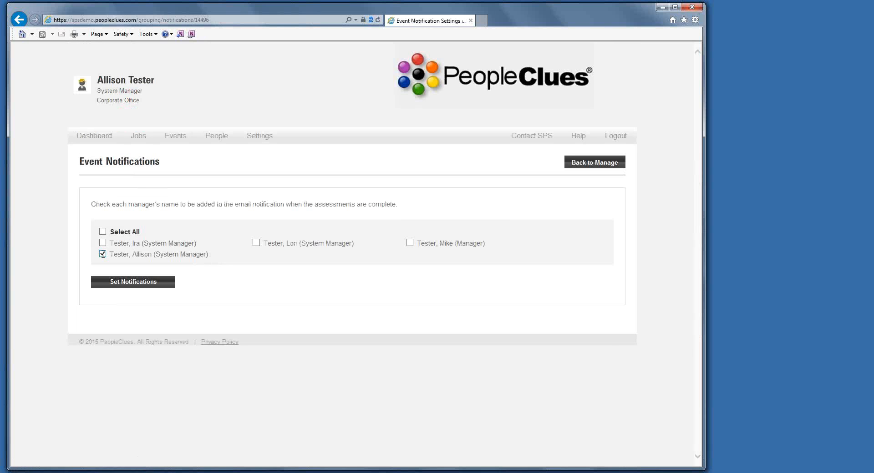
click(256, 244)
click(127, 286)
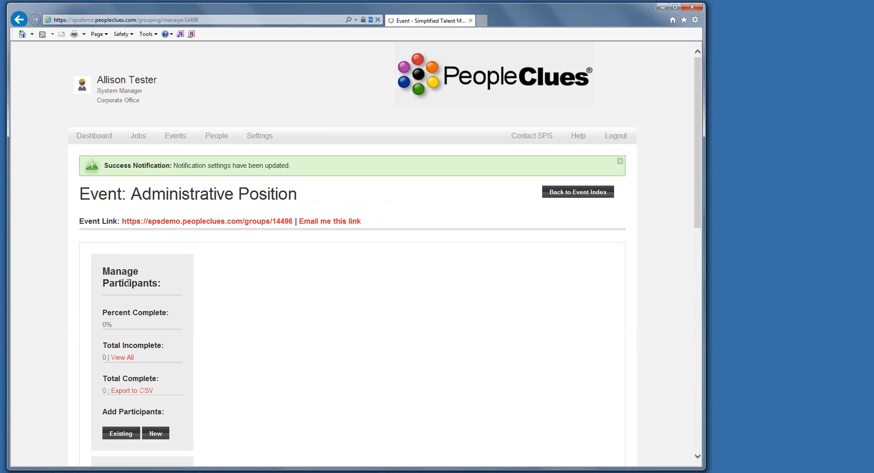
- Review the event's notification recipients, event information, event message and complete participants sections
scroll(191, 303, down, 5)
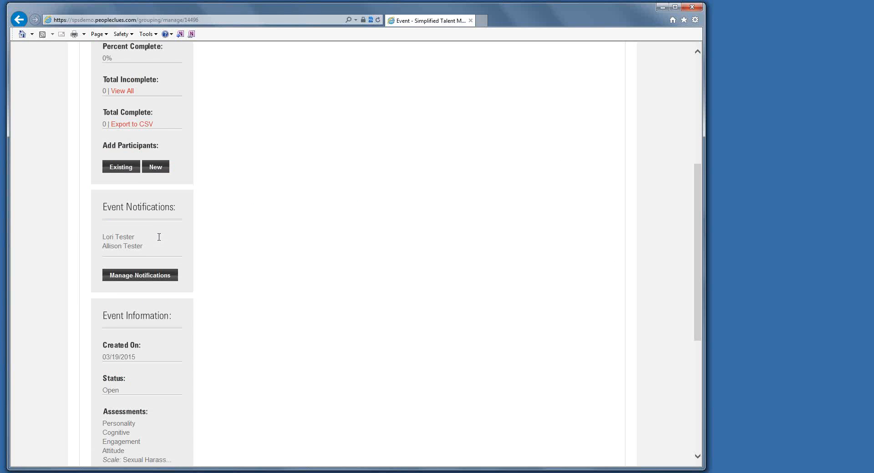
scroll(240, 311, down, 5)
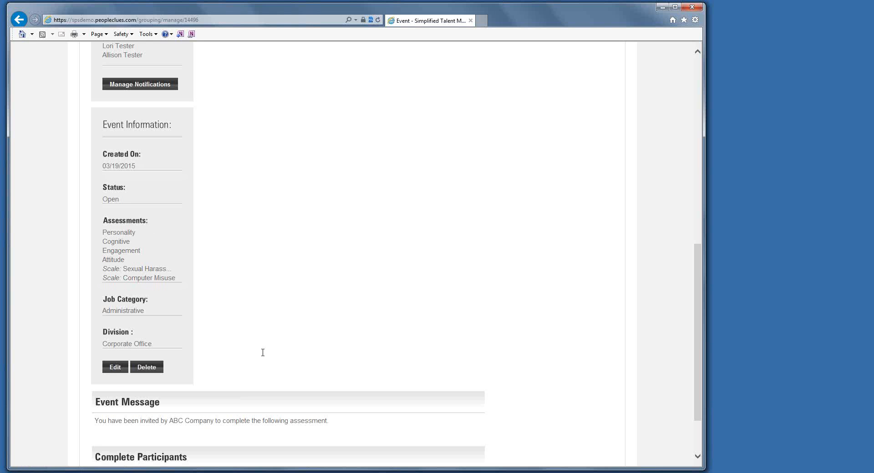
scroll(262, 352, down, 2)
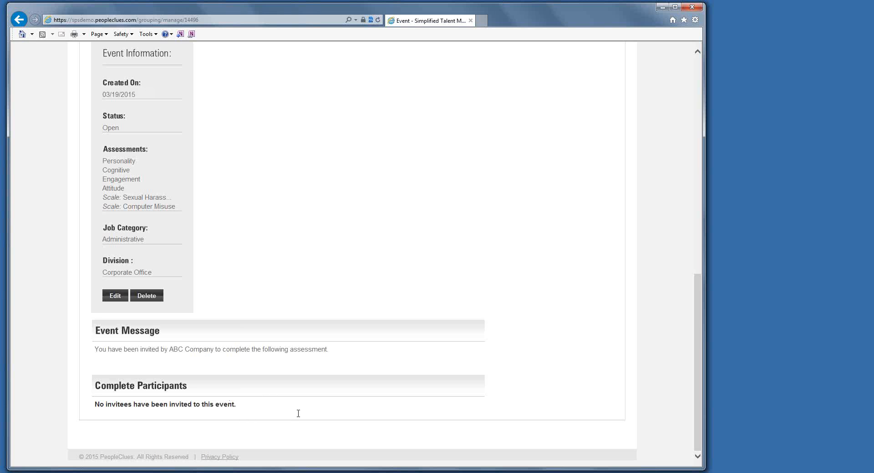
scroll(303, 385, up, 8)
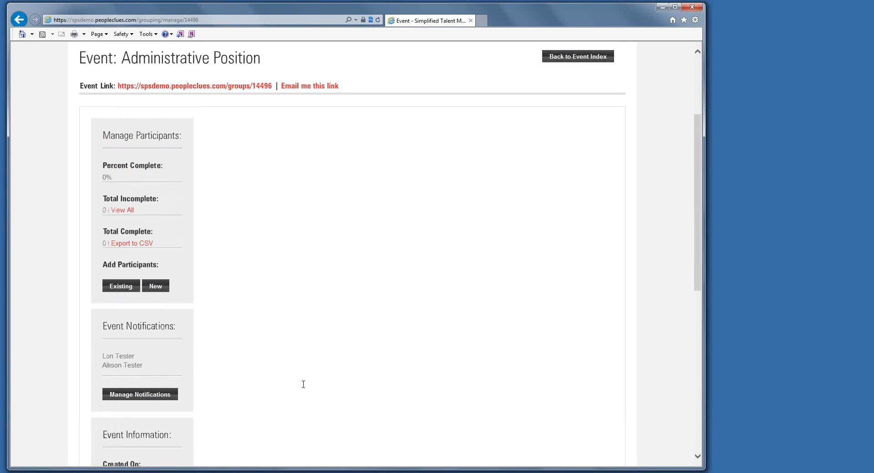
scroll(303, 384, up, 3)
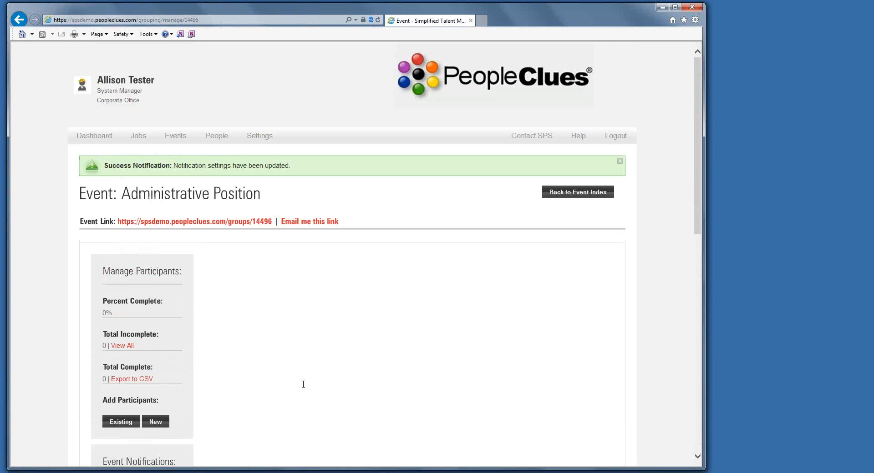
- Return to the dashboard and look up the Administrative Position event among the latest events
click(84, 137)
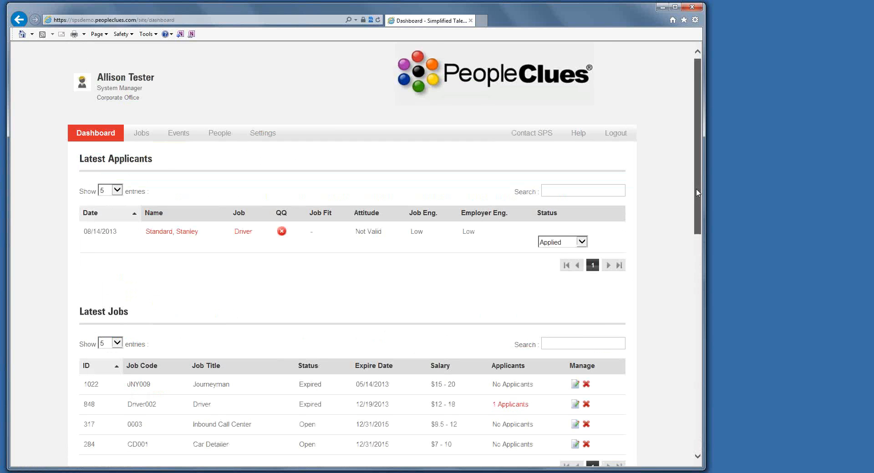
scroll(682, 259, down, 4)
scroll(682, 306, down, 5)
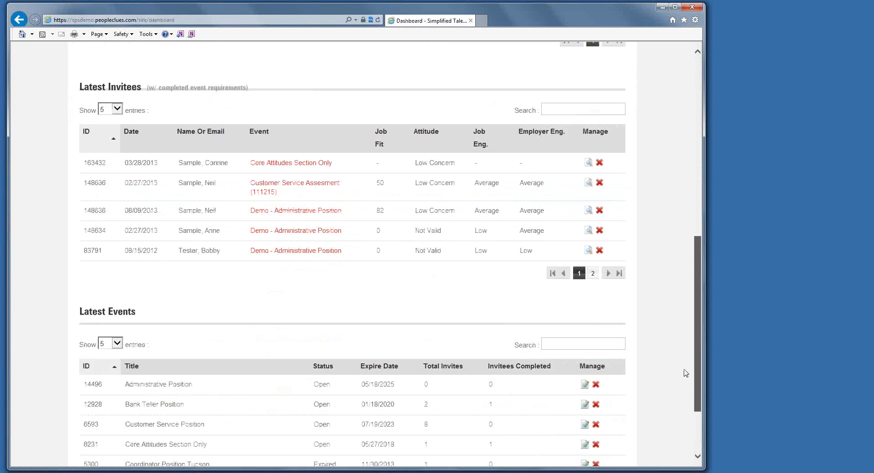